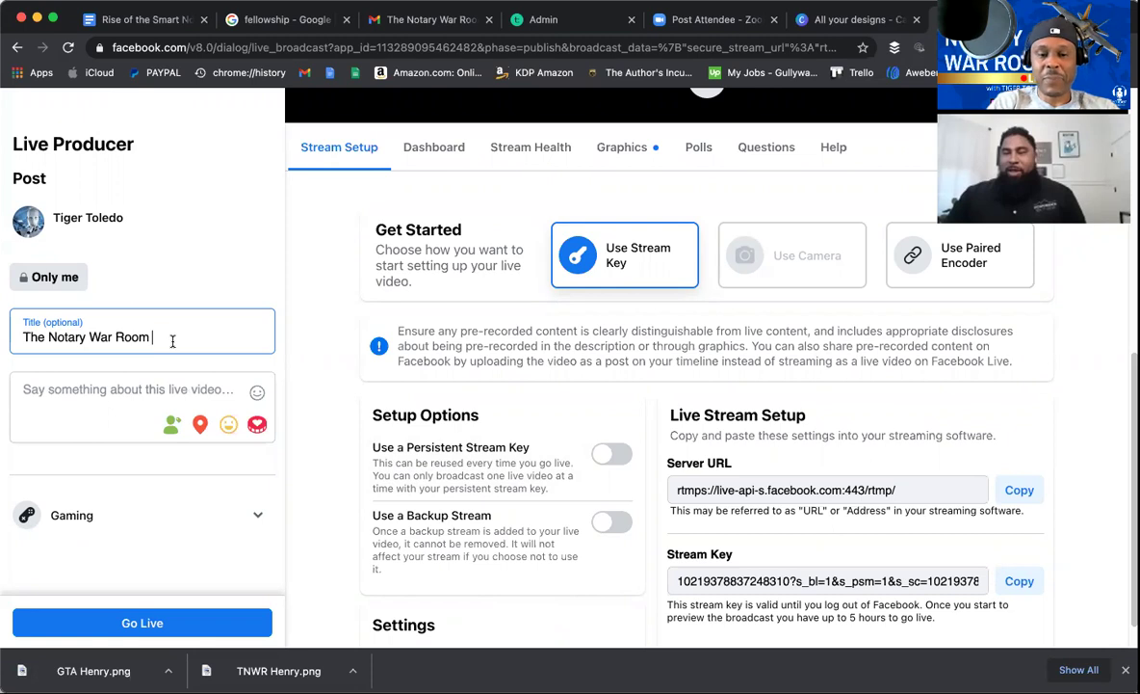
# Extend the title after 'The Notary War Room' with ' with', correcting a typo.
pyautogui.write('wil')
pyautogui.press('BackSpace')
pyautogui.press('BackSpace')
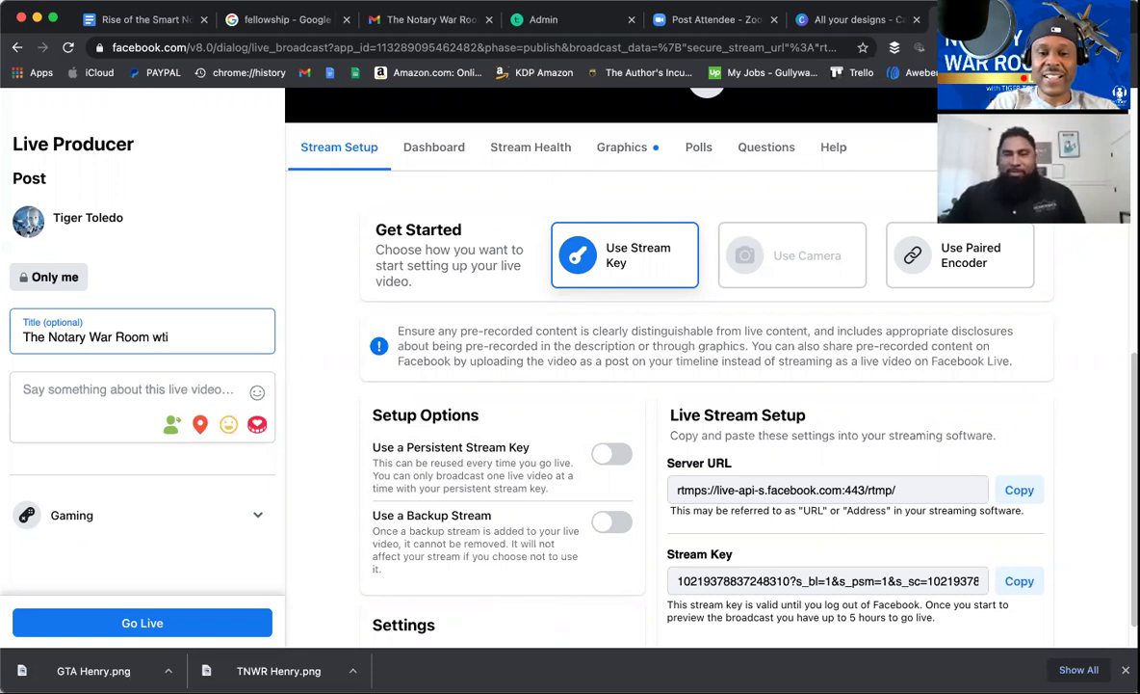
pyautogui.write('ith ')
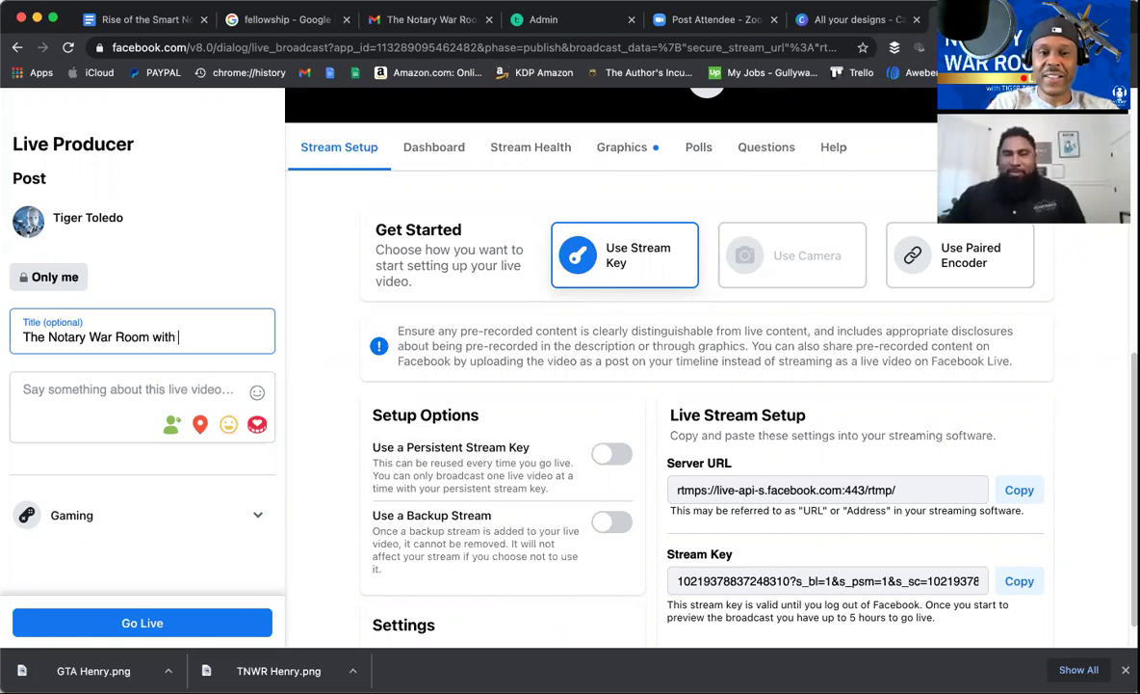
pyautogui.write('L')
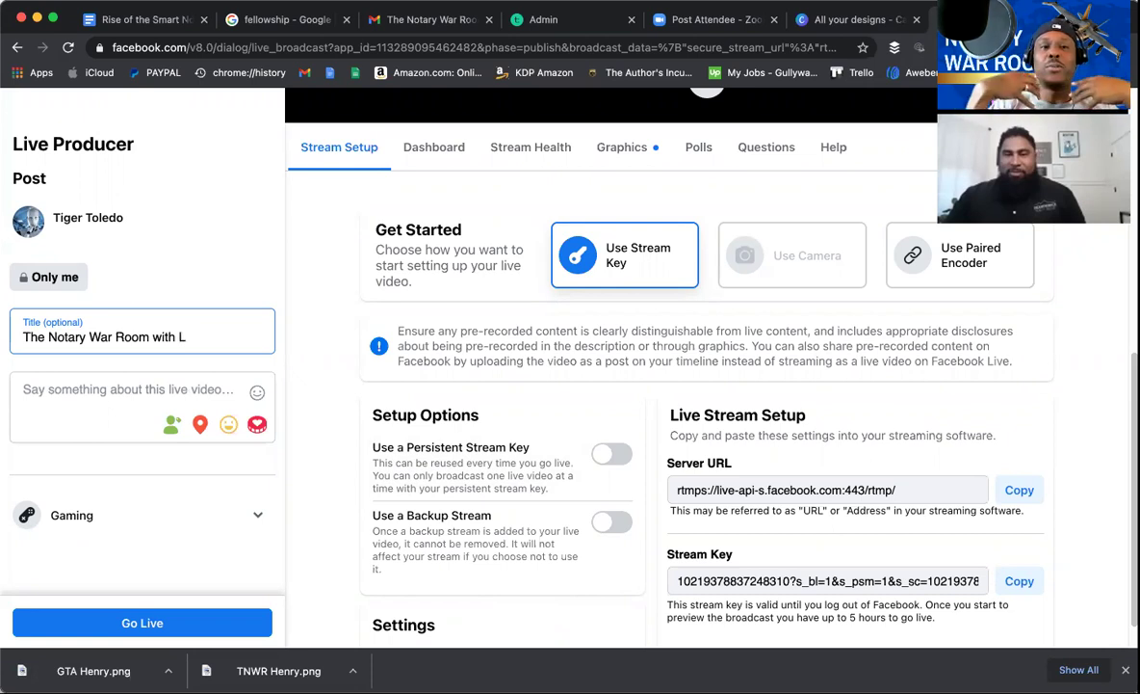
# Switch the post audience from Only me to Public, then return to the title.
pyautogui.click(50, 276)
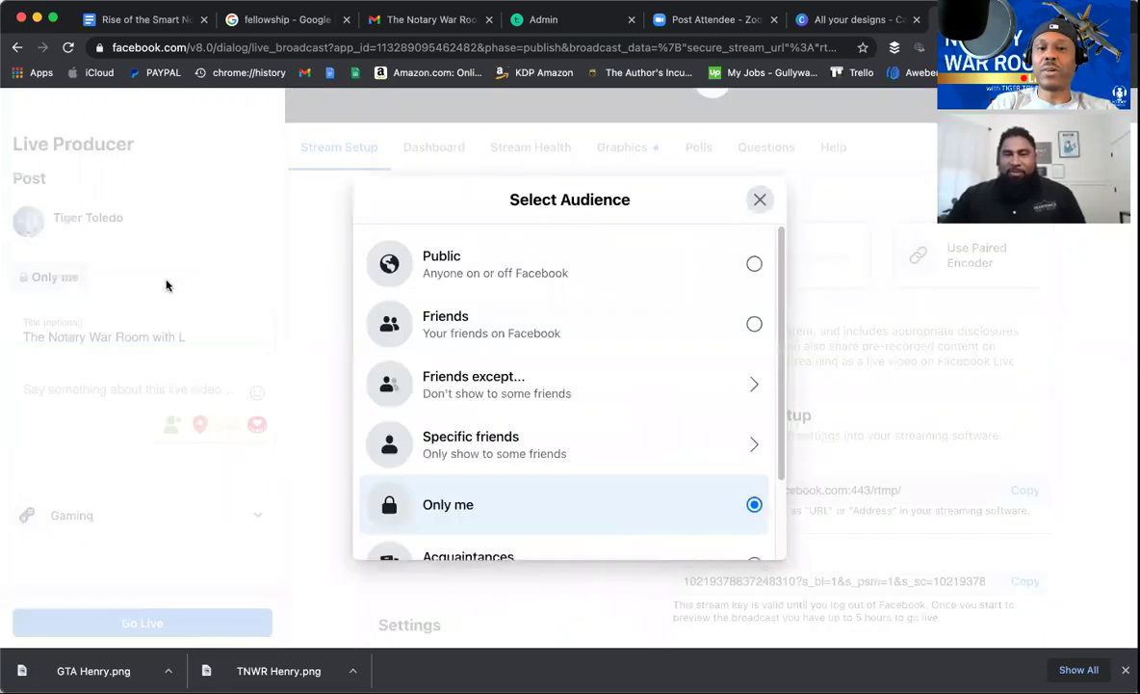
pyautogui.click(453, 258)
pyautogui.click(211, 334)
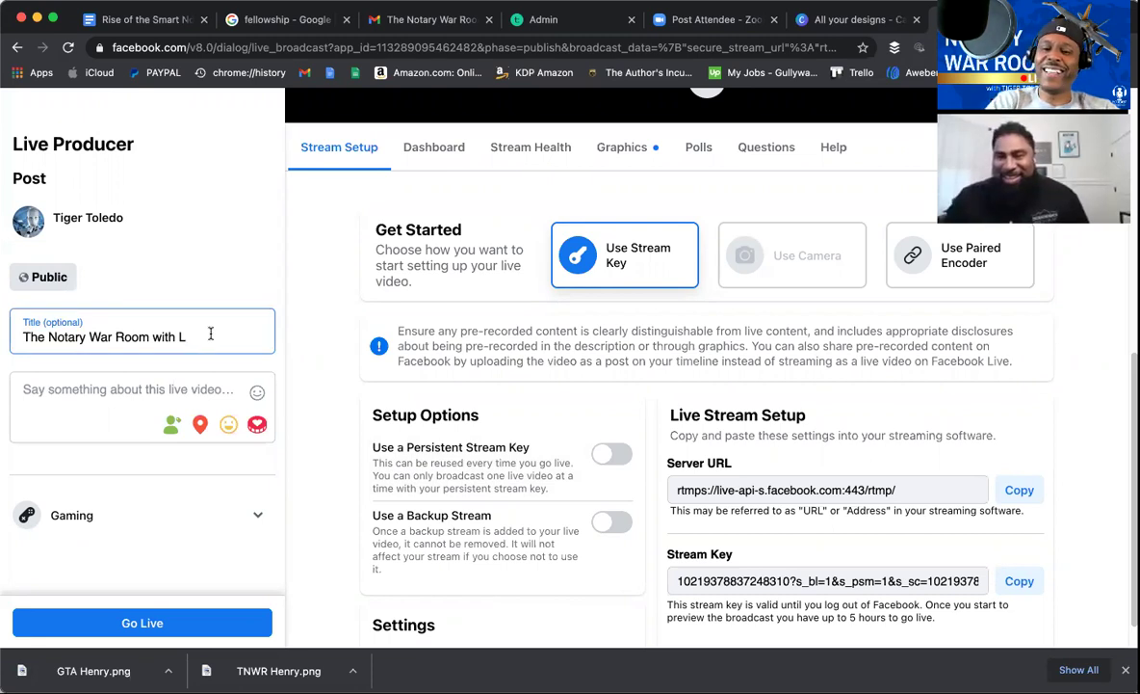
# Rewrite the title as 'The Notary War Room Live with' followed by the host's name.
pyautogui.write('ive')
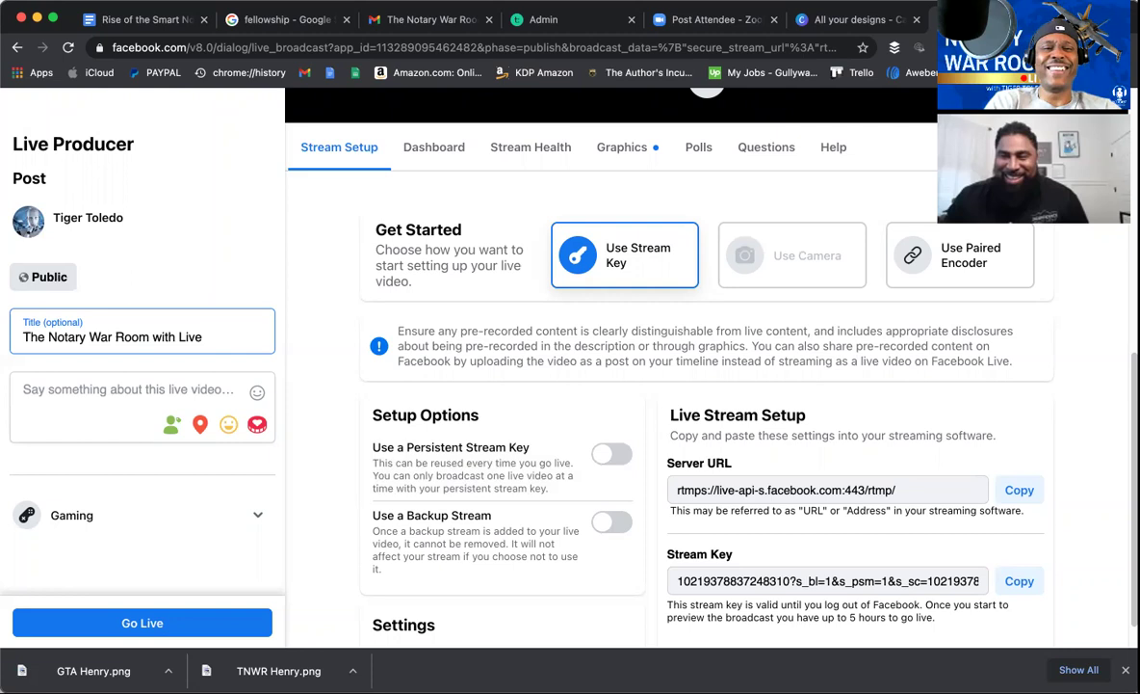
pyautogui.press('BackSpace')
pyautogui.press('BackSpace')
pyautogui.press('BackSpace')
pyautogui.press('BackSpace')
pyautogui.press('BackSpace')
pyautogui.press('BackSpace')
pyautogui.press('BackSpace')
pyautogui.press('BackSpace')
pyautogui.press('BackSpace')
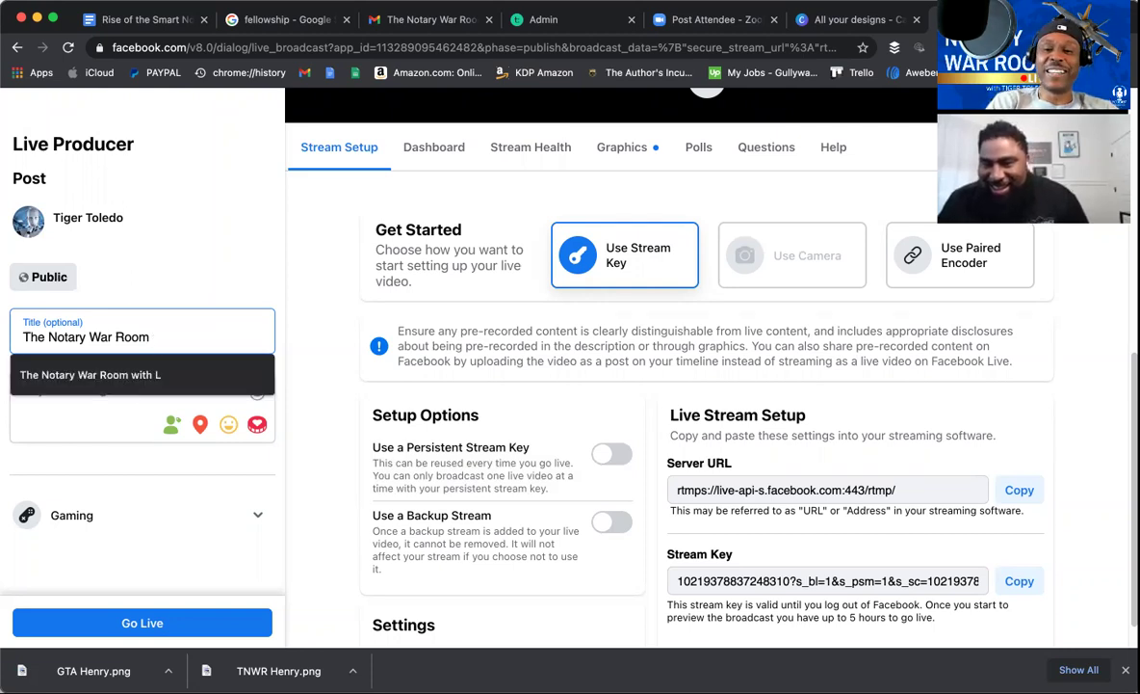
pyautogui.write('Live')
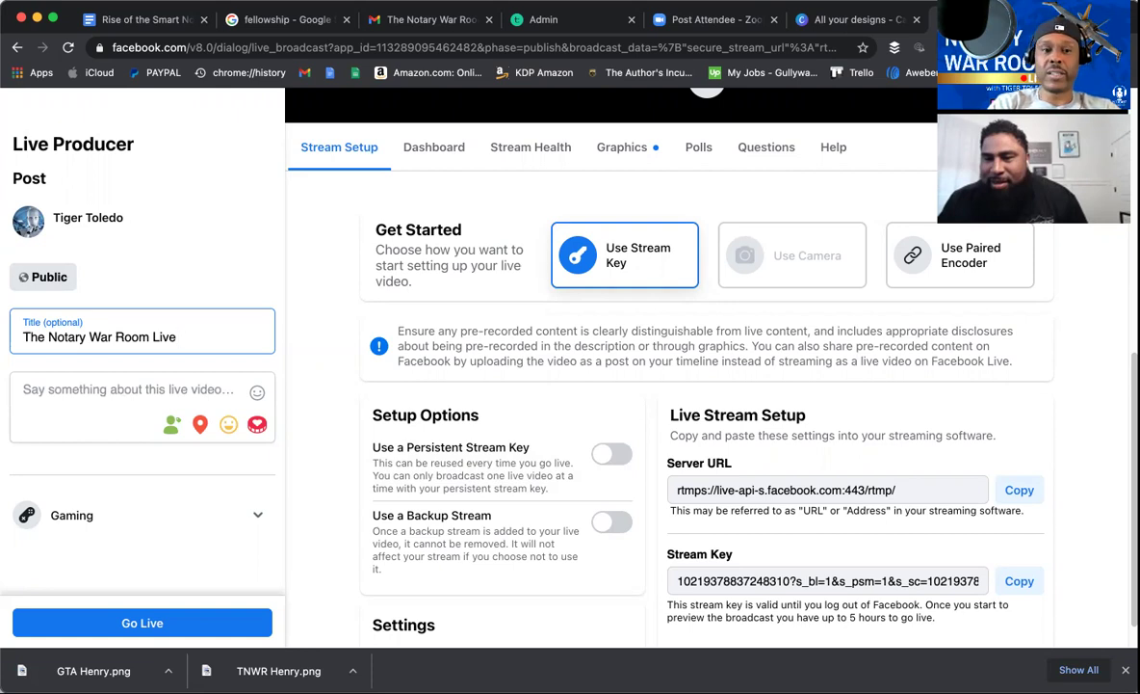
pyautogui.write('with ')
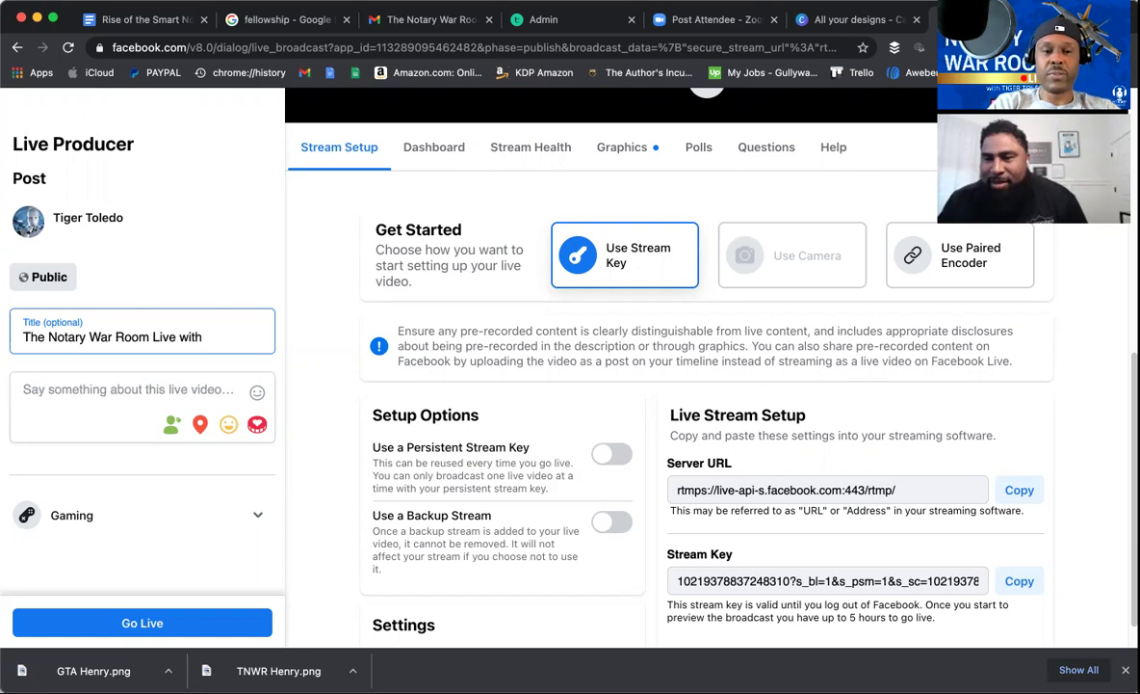
pyautogui.write('Tige')
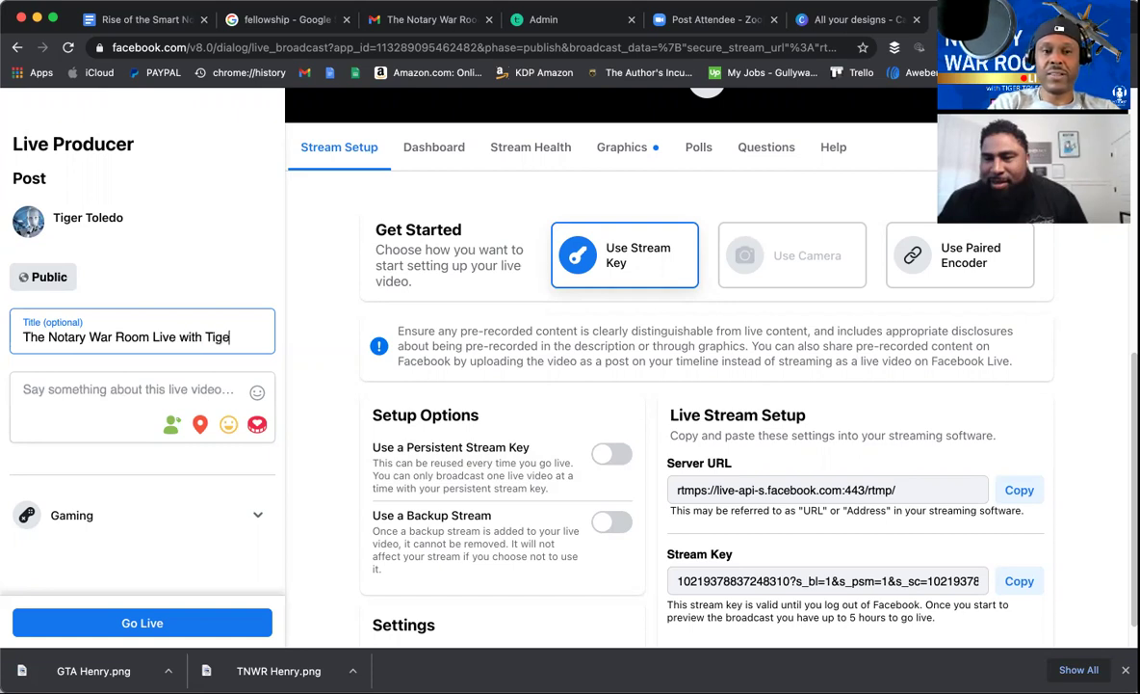
pyautogui.write('r Toledo')
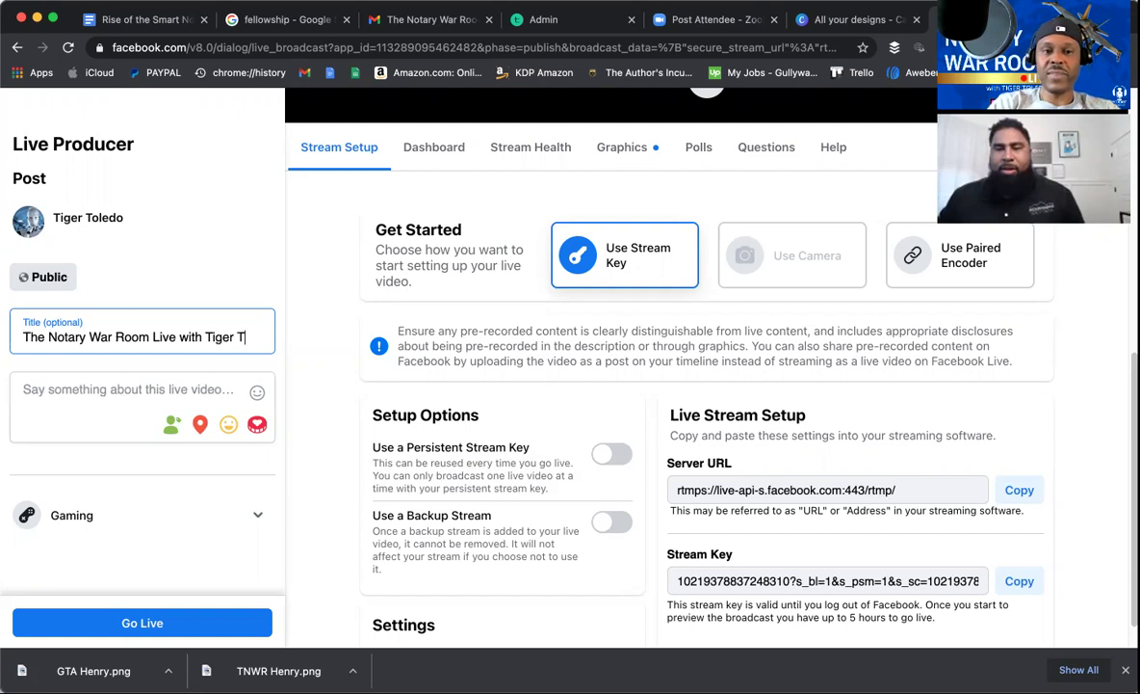
pyautogui.click(109, 387)
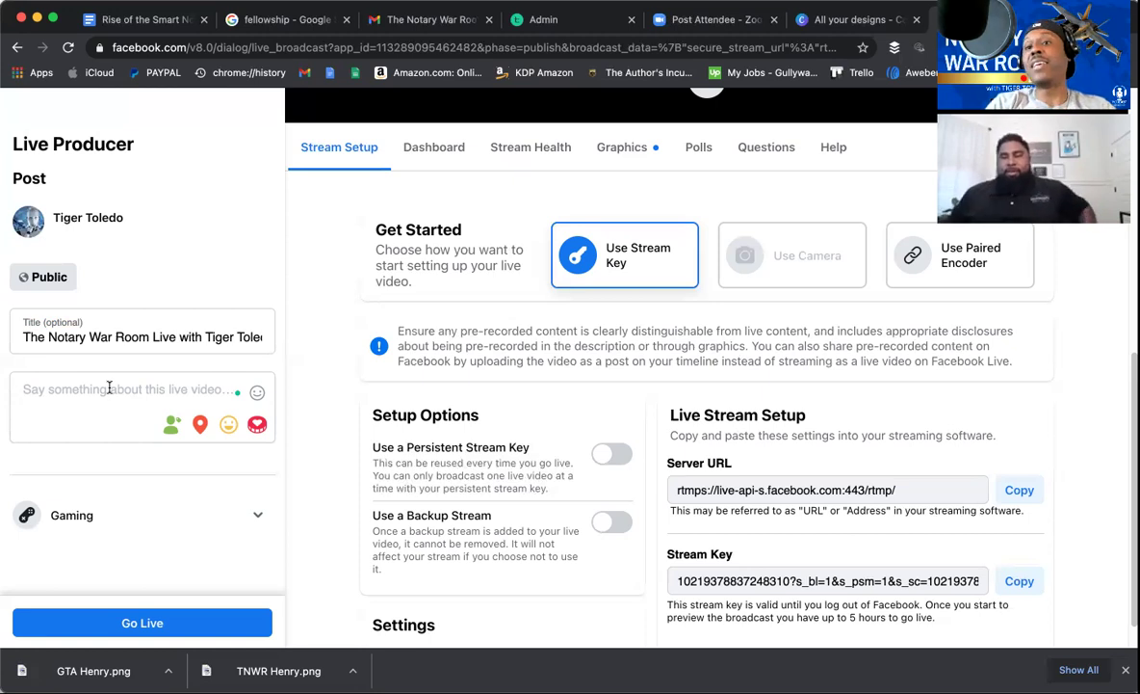
# Type the description 'Special Guest:', the guest's name, and '(Real Estate Investor)', fixing typos.
pyautogui.click(108, 387)
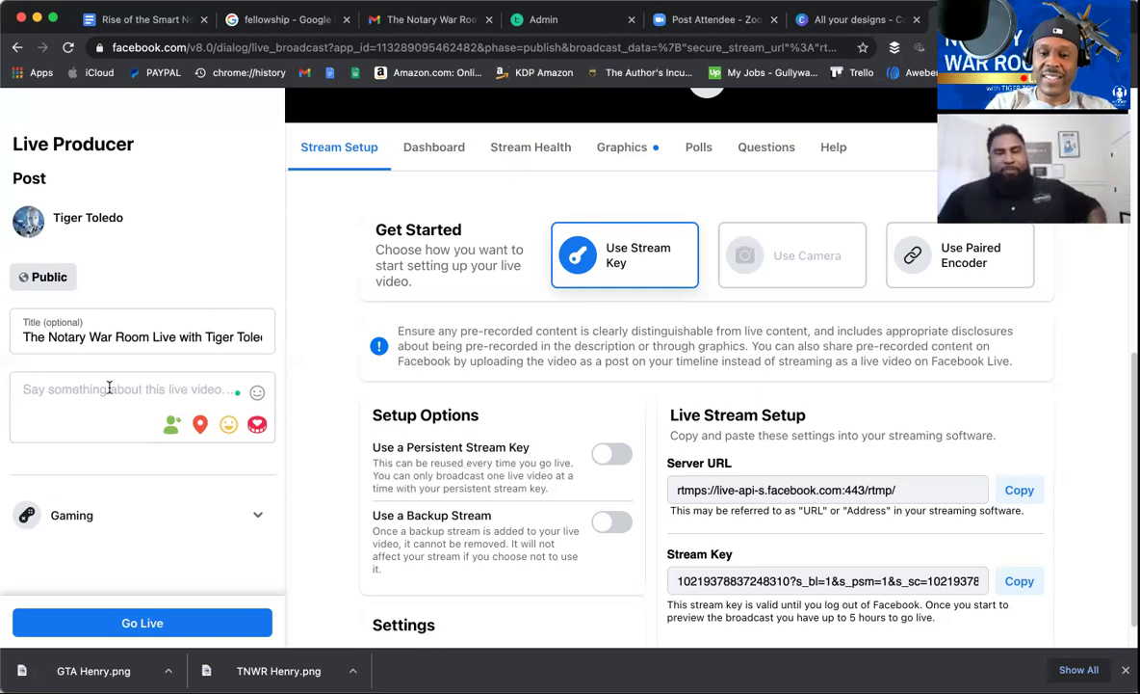
pyautogui.write('Spec')
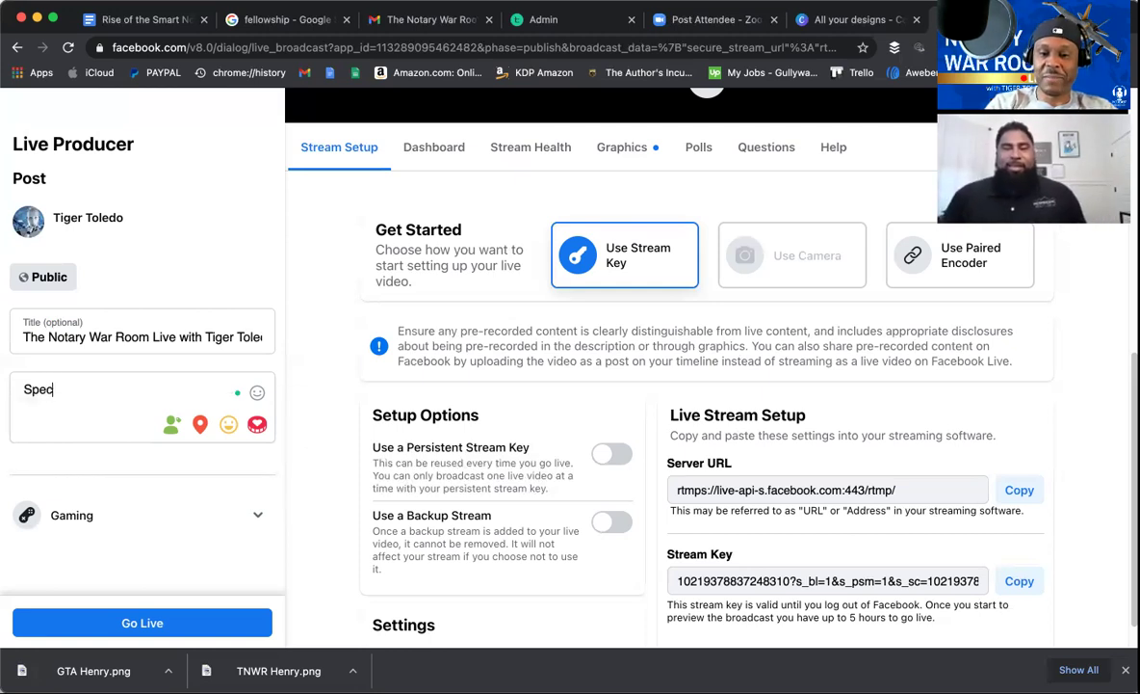
pyautogui.write('ial Guest')
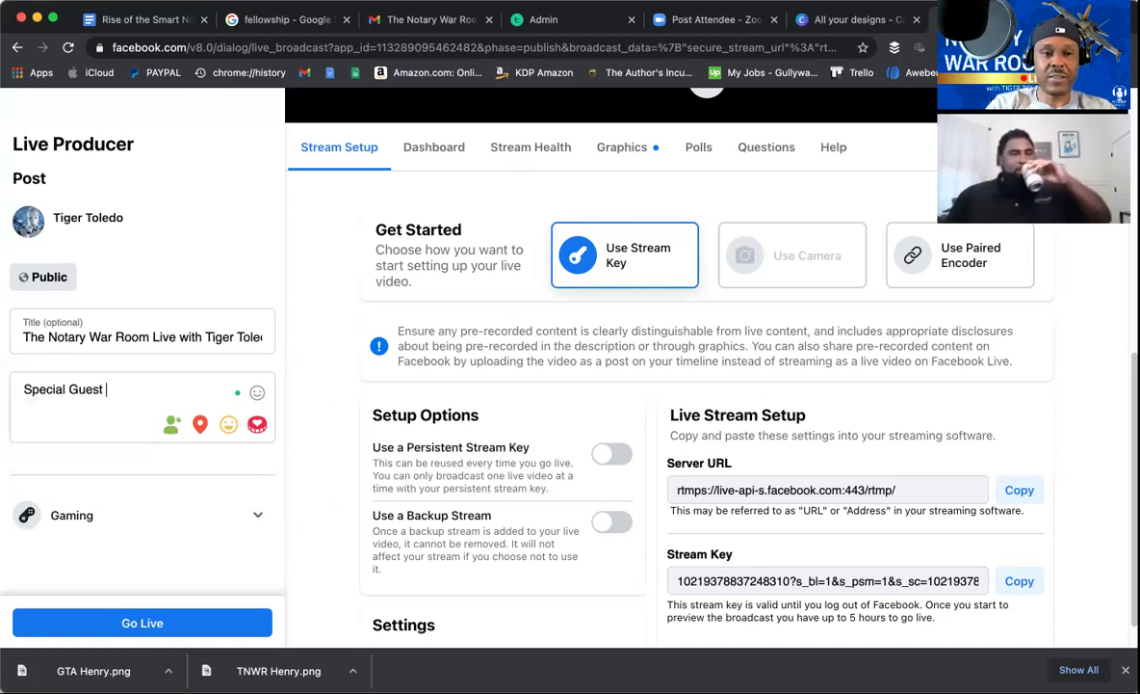
pyautogui.press('BackSpace')
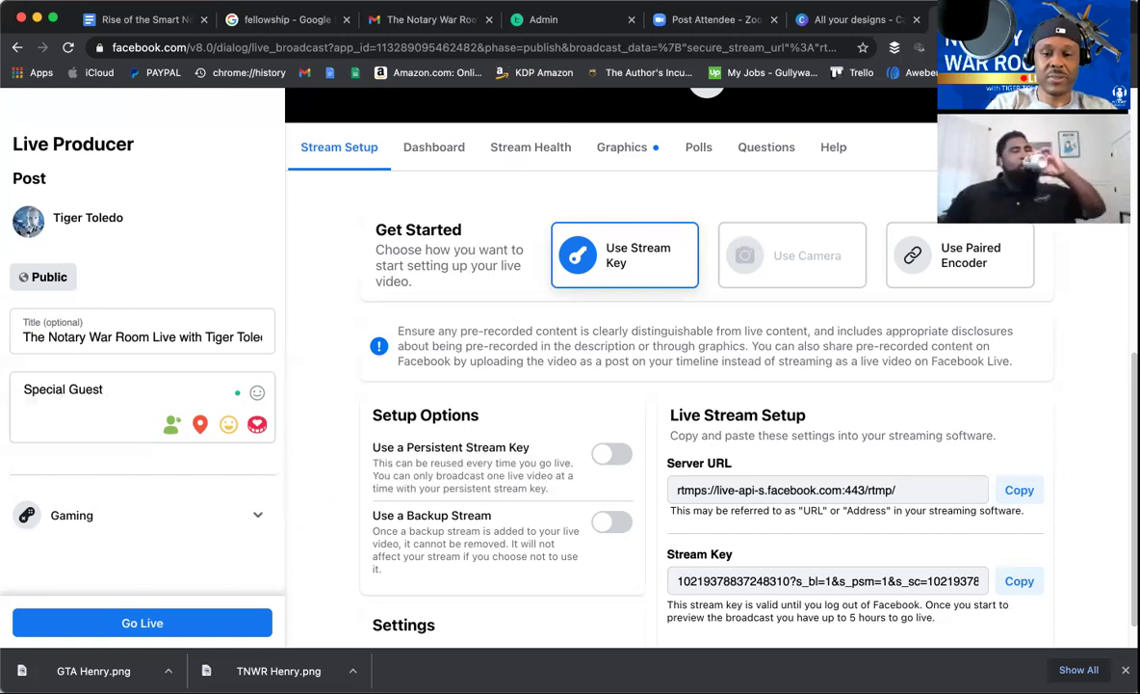
pyautogui.write(': Hear')
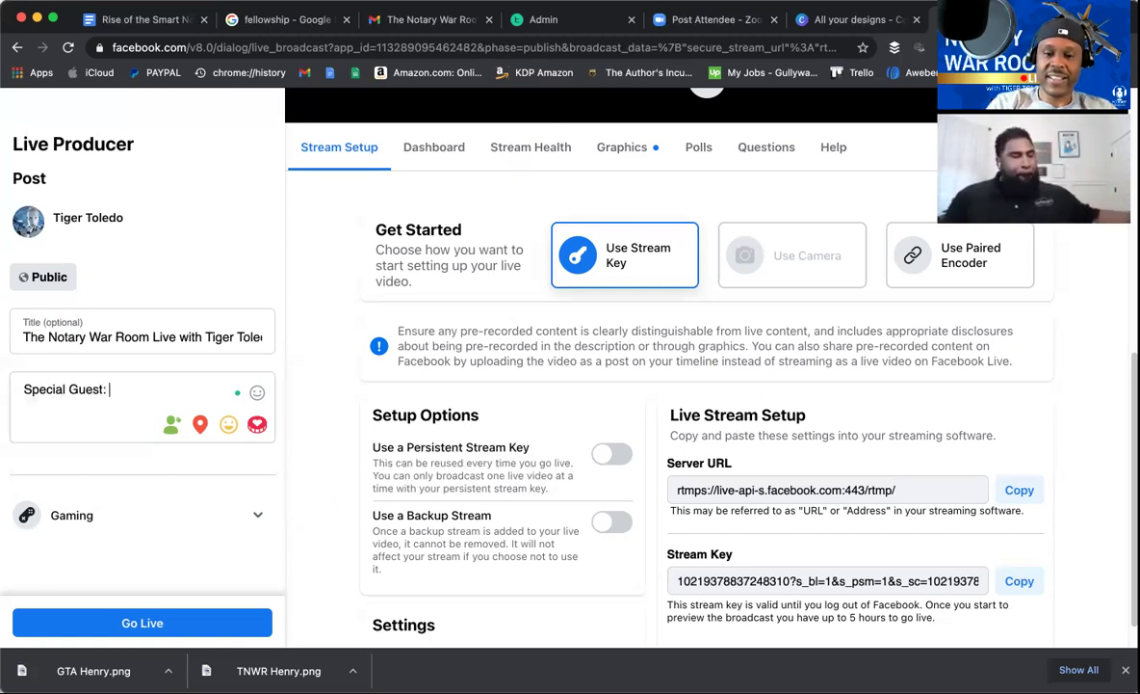
pyautogui.press('BackSpace')
pyautogui.press('BackSpace')
pyautogui.write('nry')
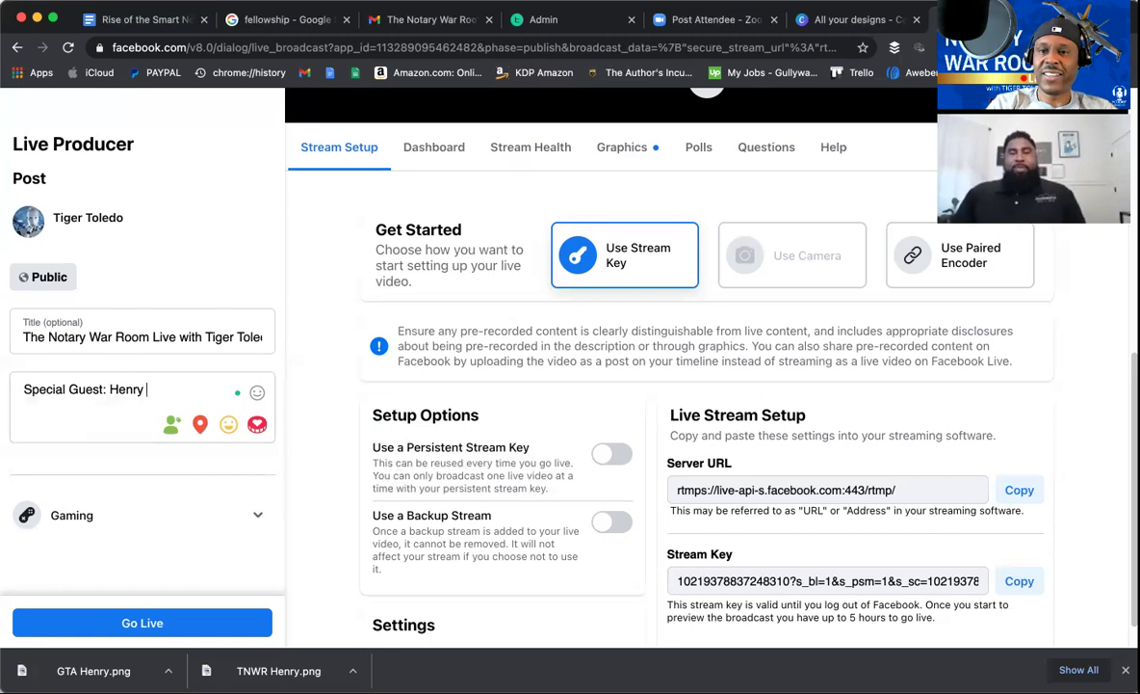
pyautogui.write(' Wa')
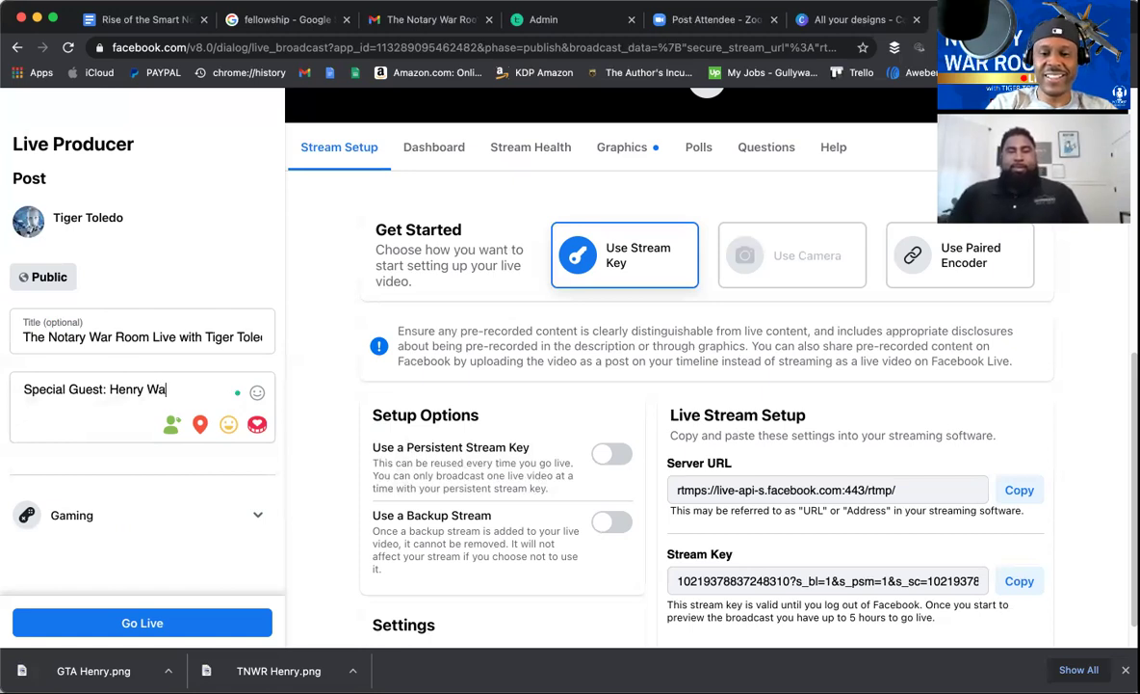
pyautogui.write('shington')
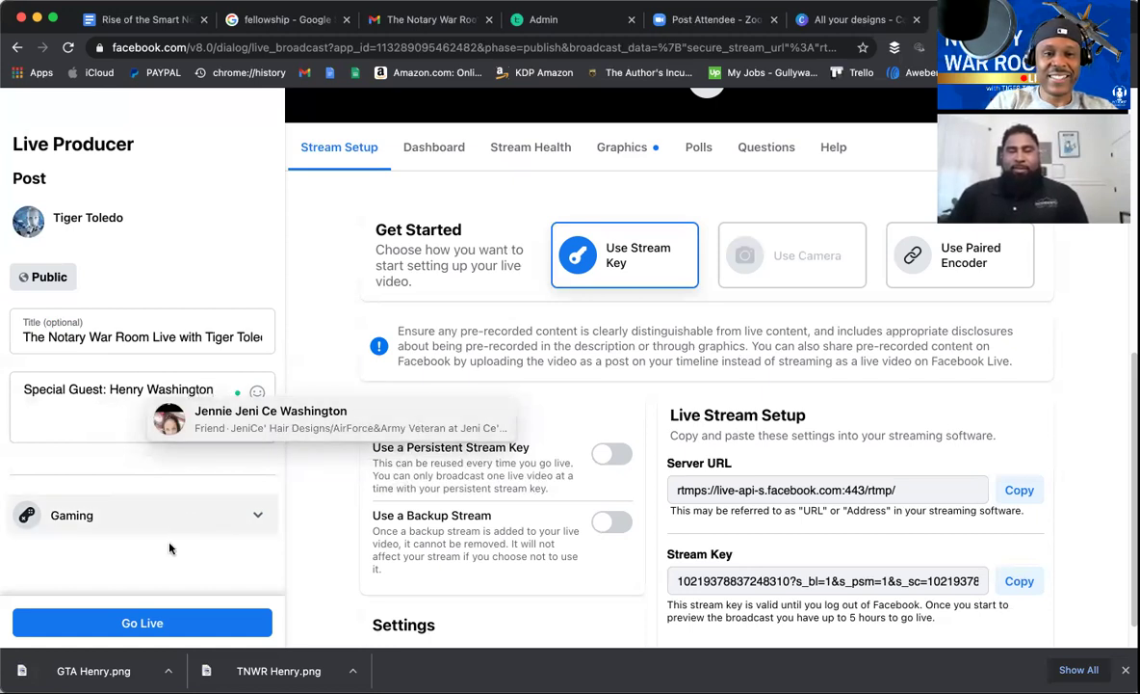
pyautogui.write(' (')
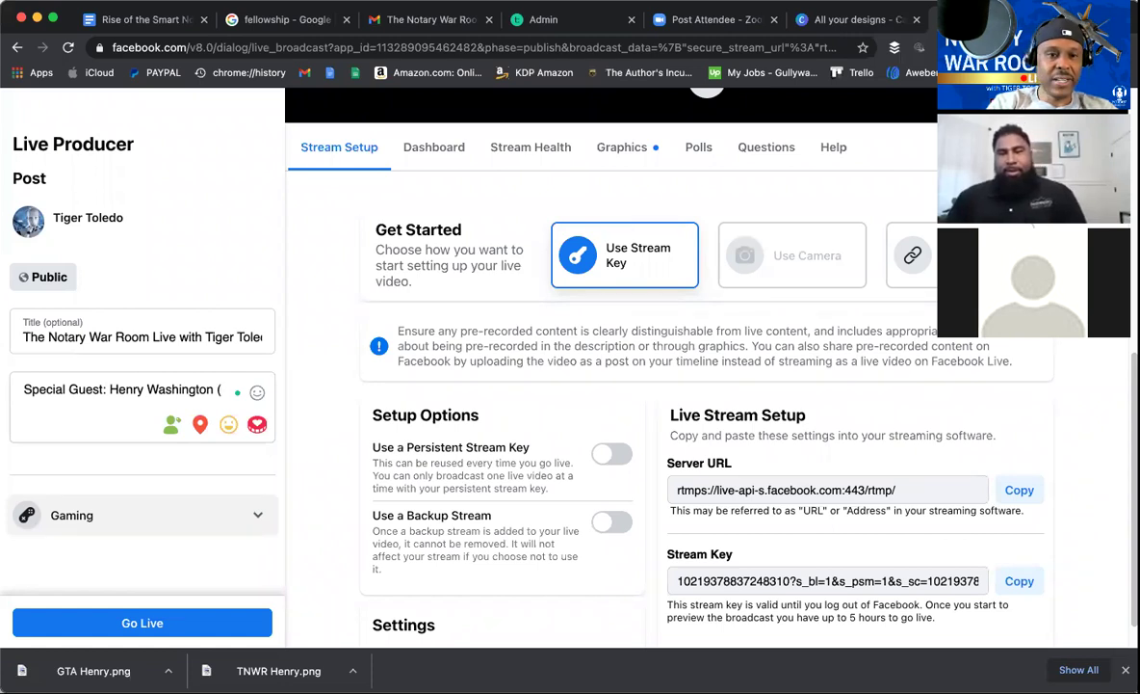
pyautogui.write('L')
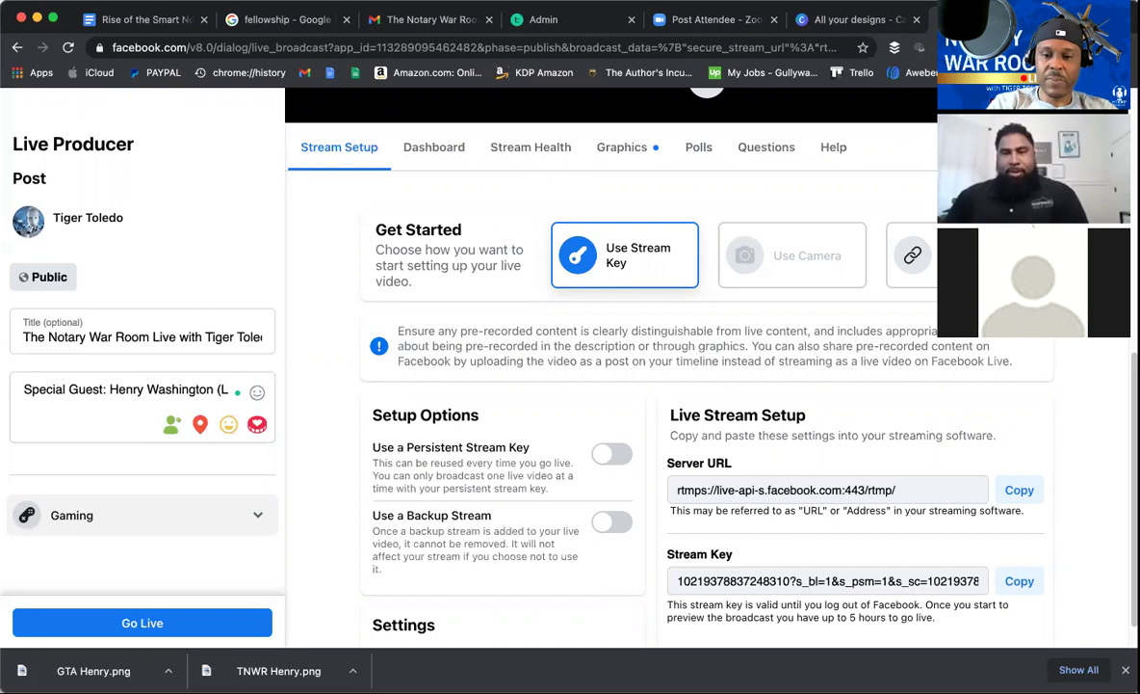
pyautogui.press('BackSpace')
pyautogui.write('Real')
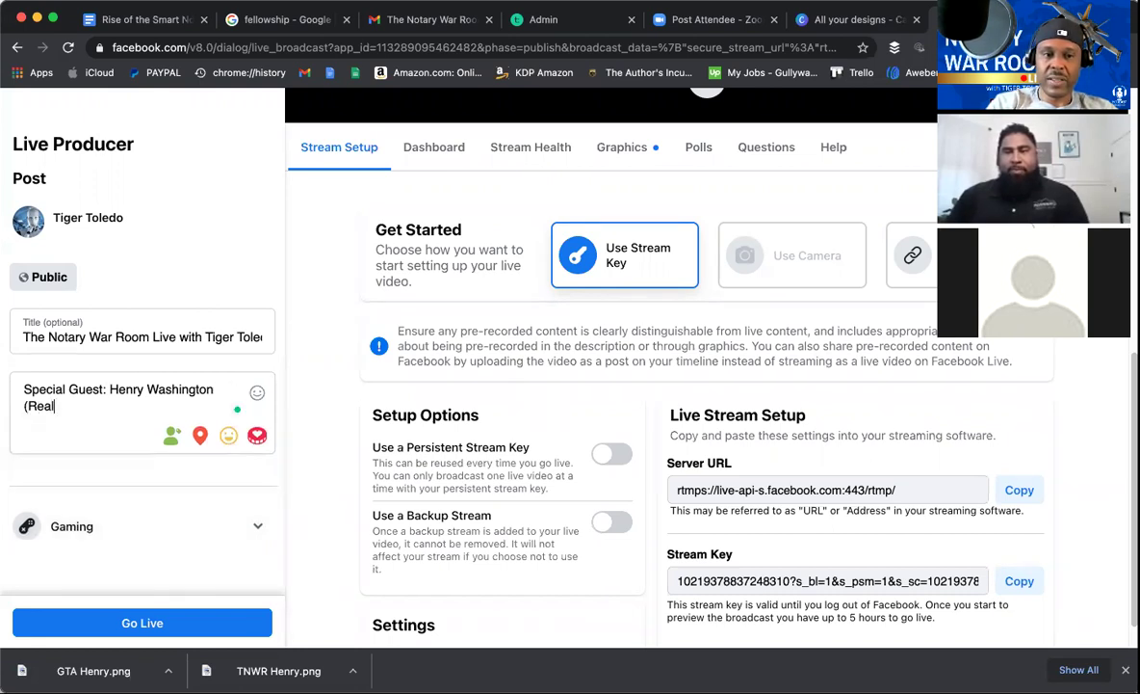
pyautogui.write(' Est')
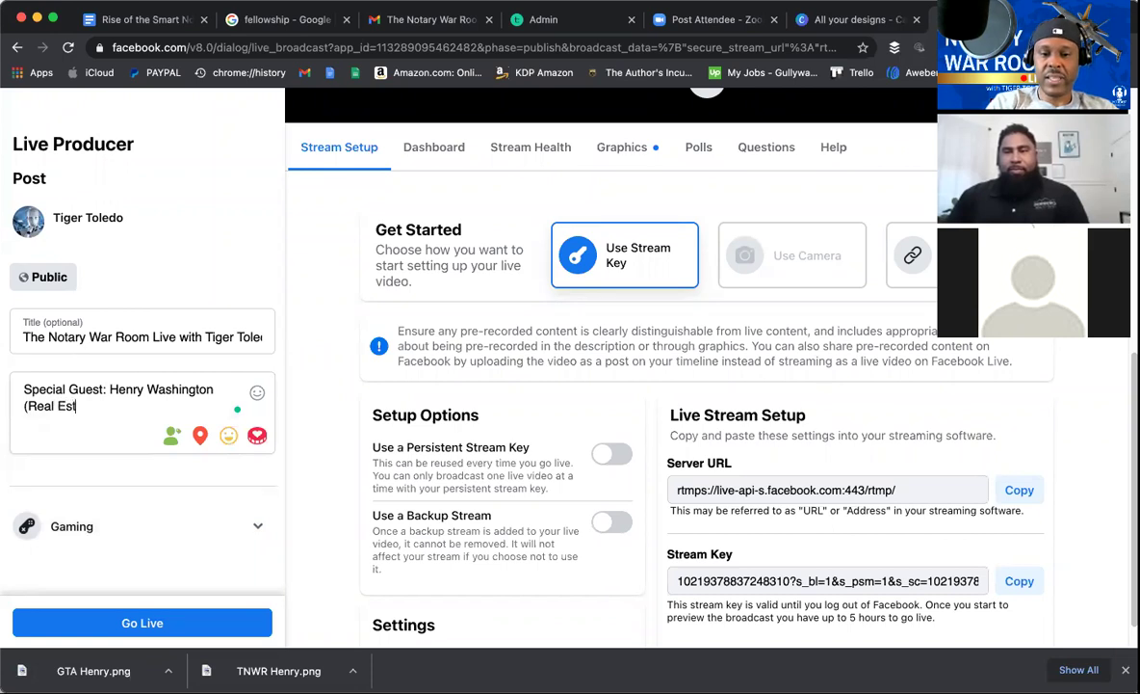
pyautogui.write('ate In')
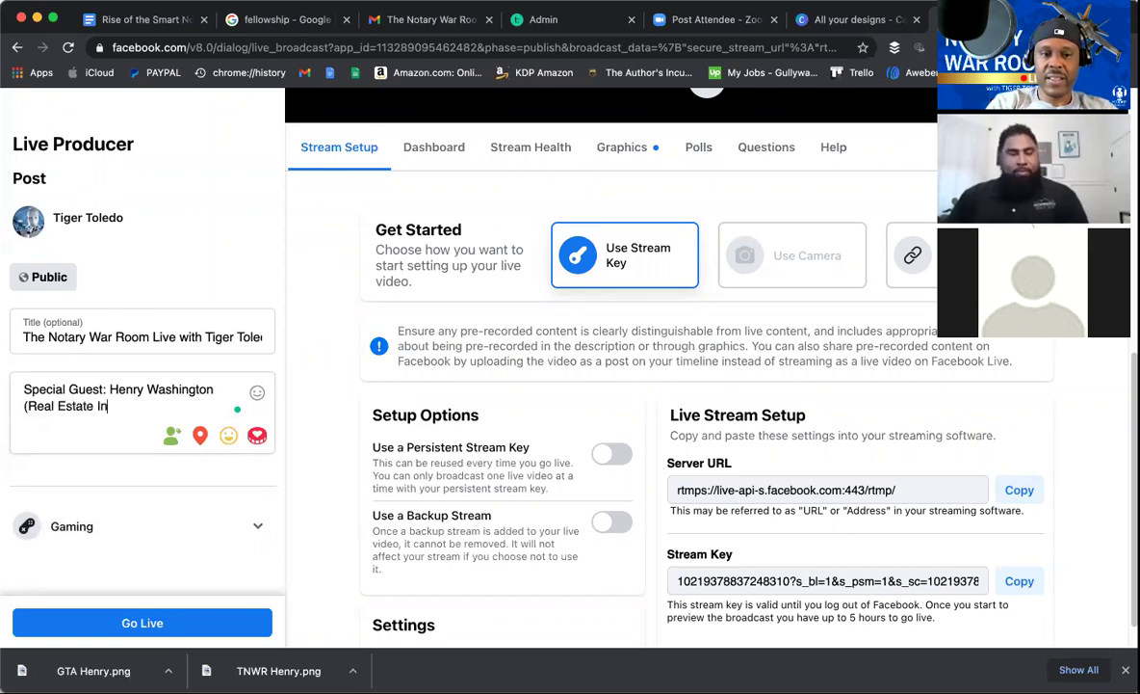
pyautogui.write('vesto')
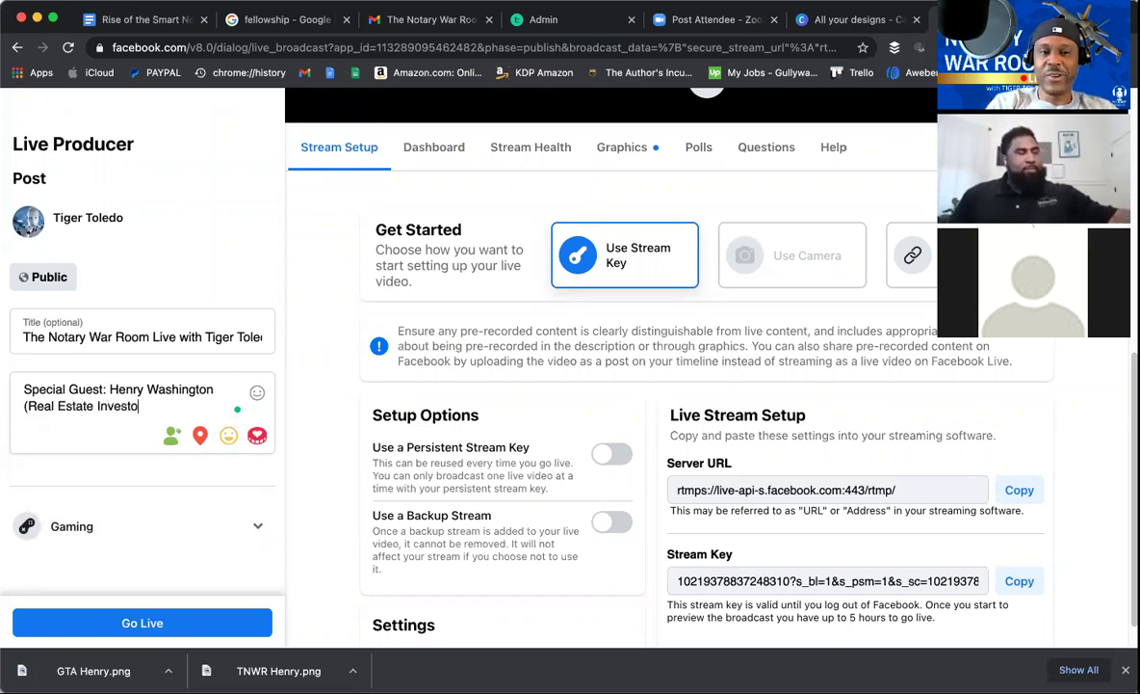
pyautogui.write('r)')
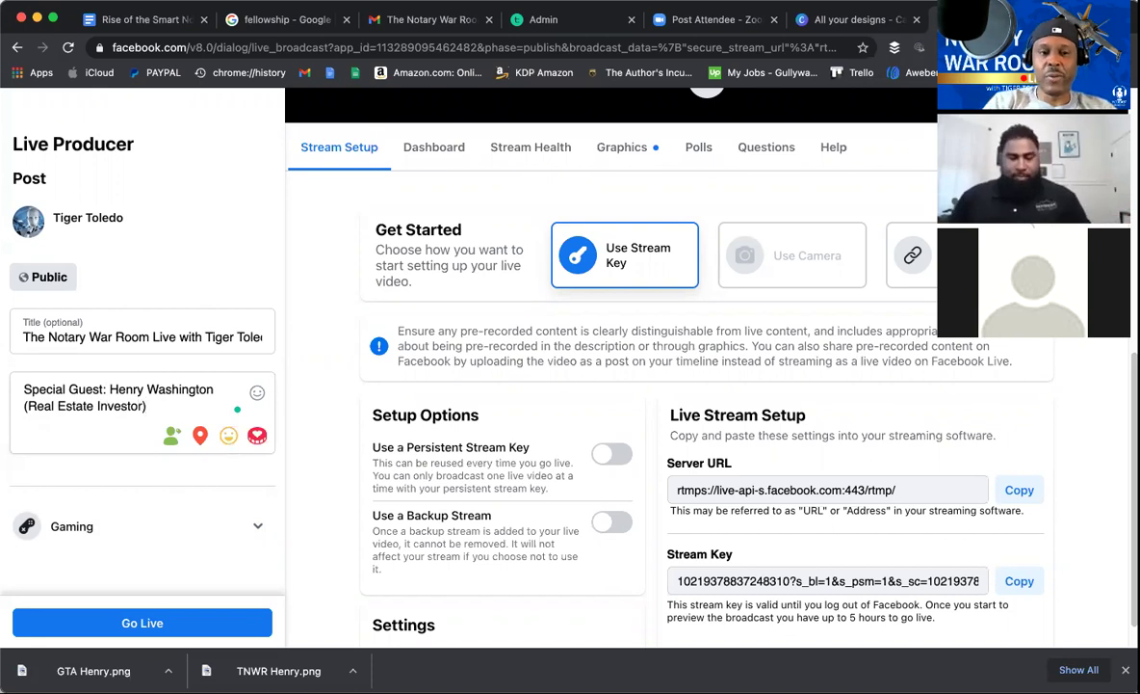
# Press Go Live to start the broadcast through Zoom's redirect.
pyautogui.click(97, 622)
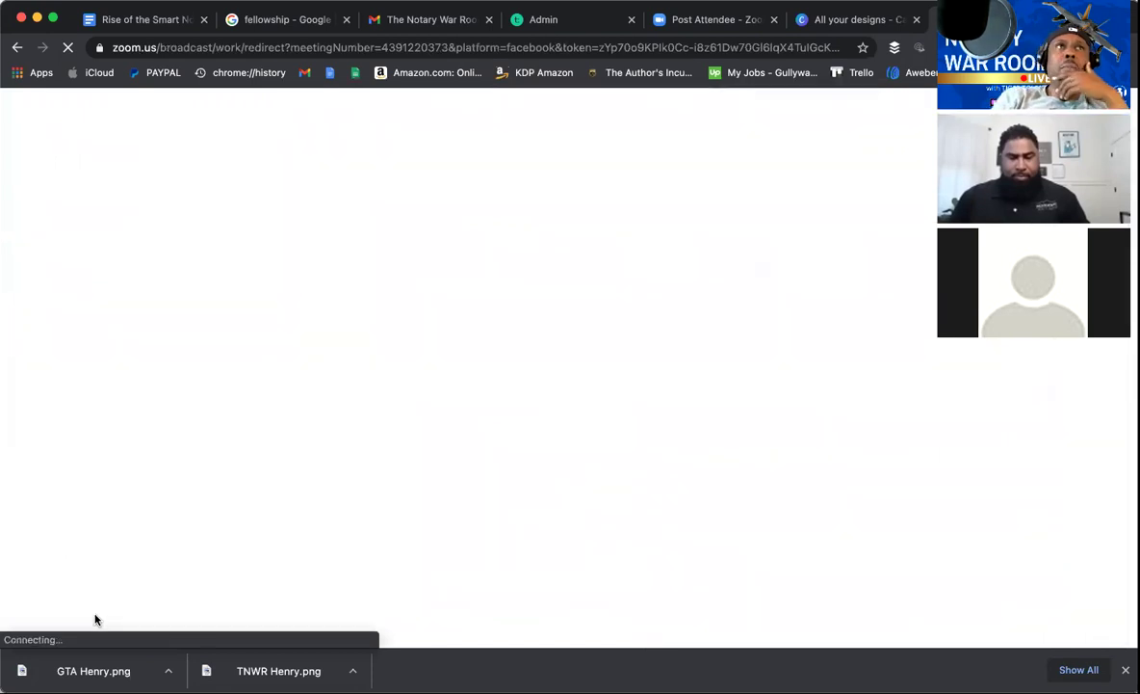